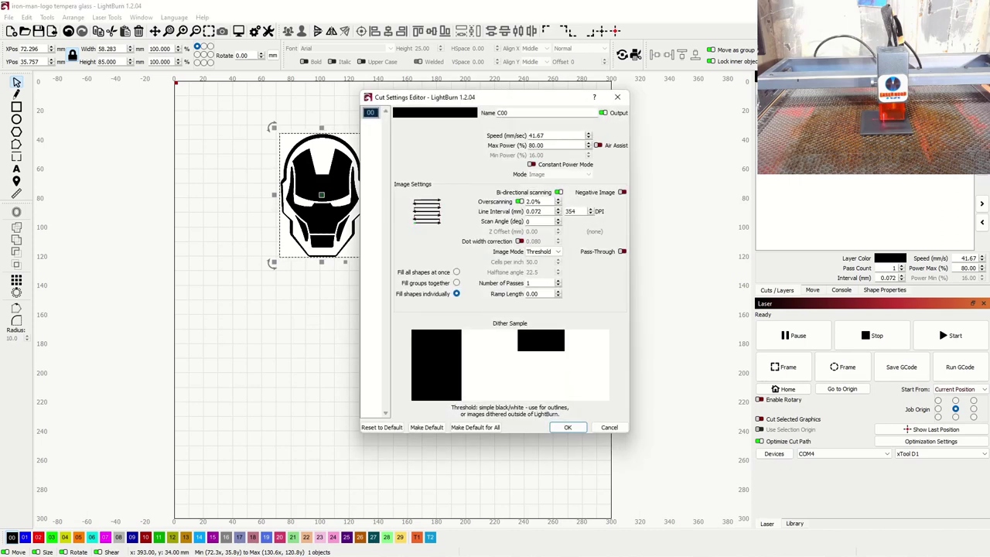
# Review and accept the image layer's cut settings, and preview the Iron Man engraving with its estimated time
pyautogui.moveTo(504, 99); pyautogui.dragTo(432, 122)
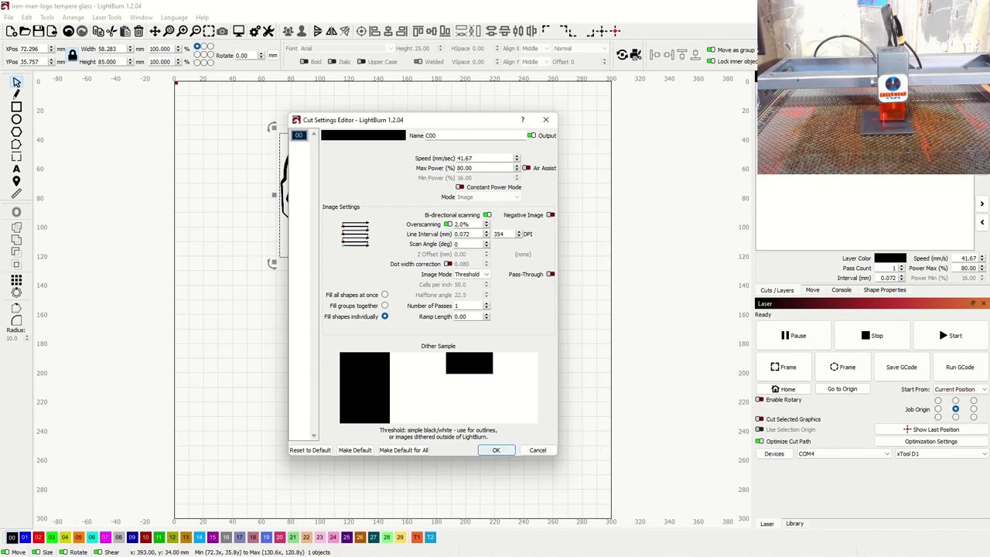
pyautogui.click(496, 449)
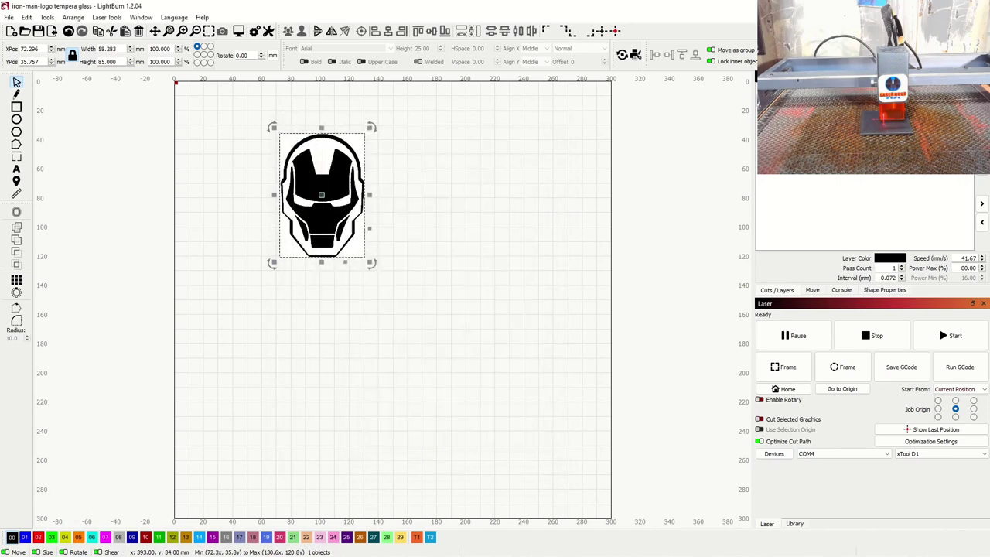
pyautogui.rightClick(338, 191)
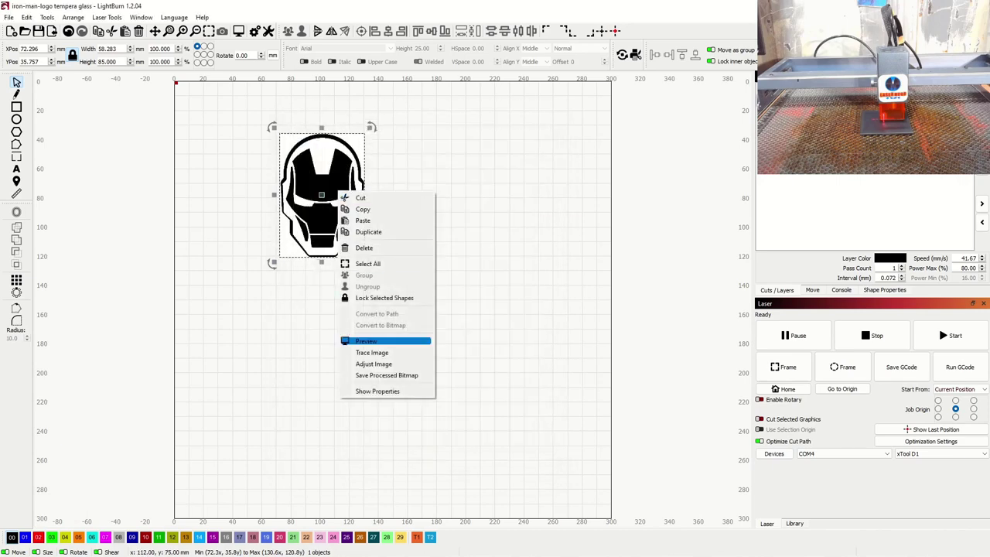
pyautogui.click(371, 341)
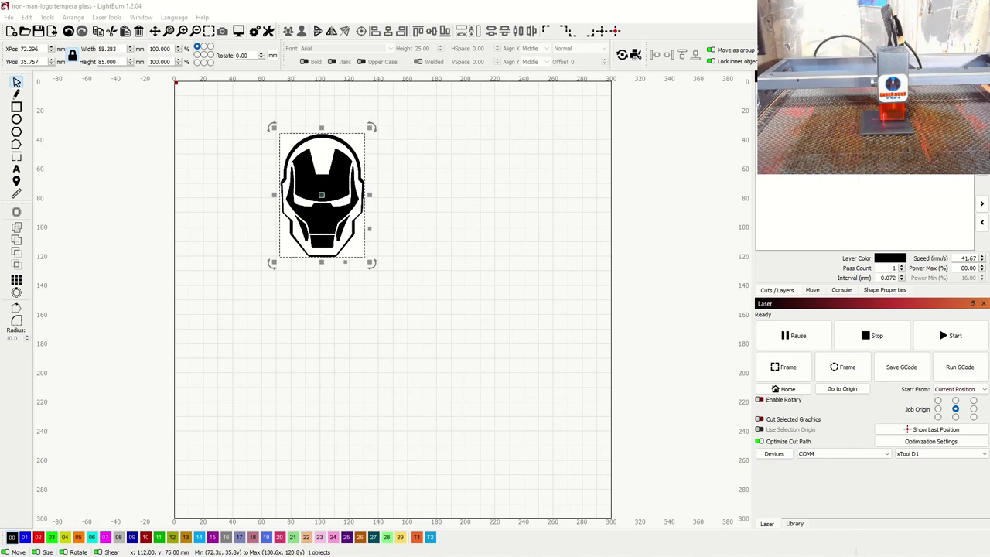
pyautogui.moveTo(234, 186); pyautogui.dragTo(409, 117)
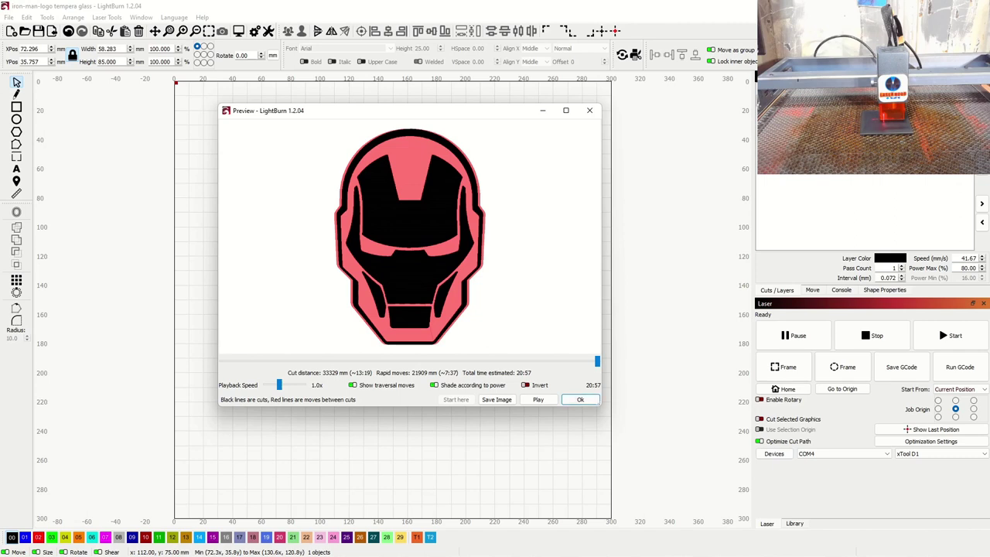
pyautogui.click(580, 399)
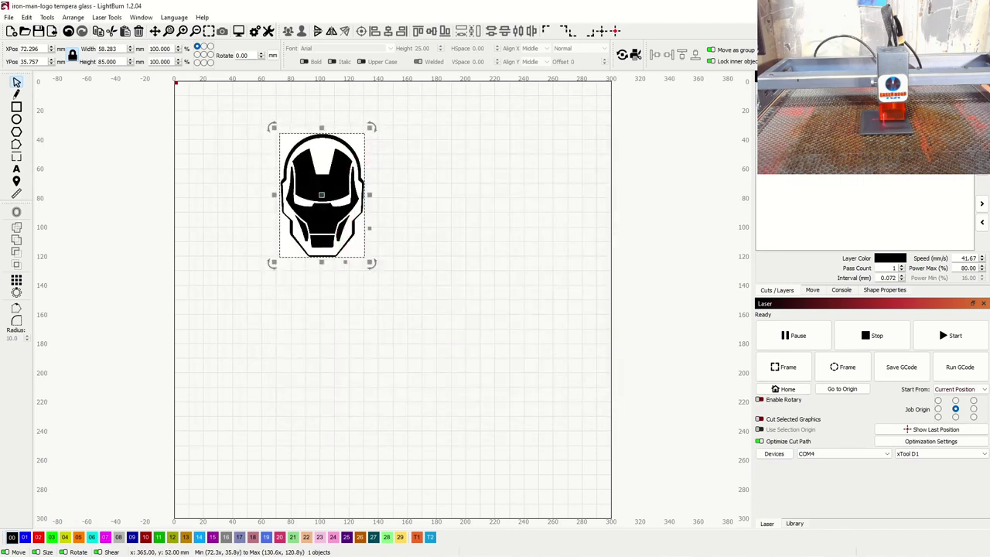
# Turn off Fast Whitespace Scan in the xTool D1 device settings
pyautogui.doubleClick(781, 77)
pyautogui.click(618, 97)
pyautogui.click(268, 31)
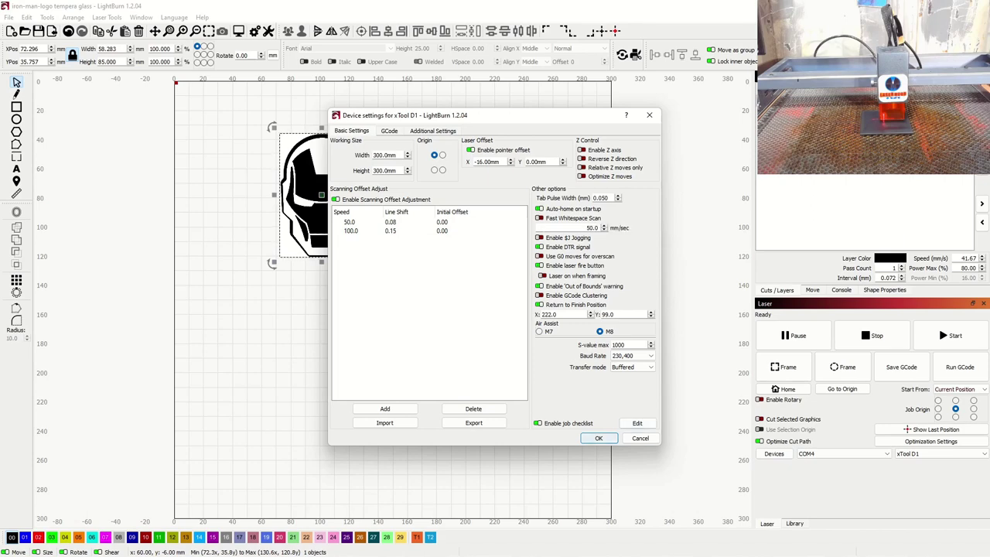
pyautogui.click(599, 438)
# Preview the Iron Man engraving with Fast Whitespace Scan off to check its estimated time
pyautogui.rightClick(354, 233)
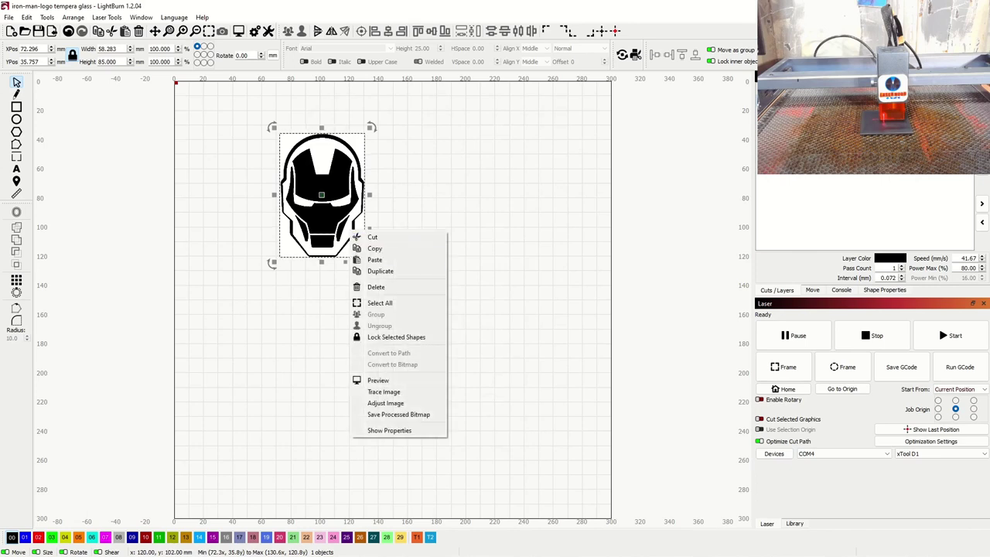
pyautogui.click(377, 380)
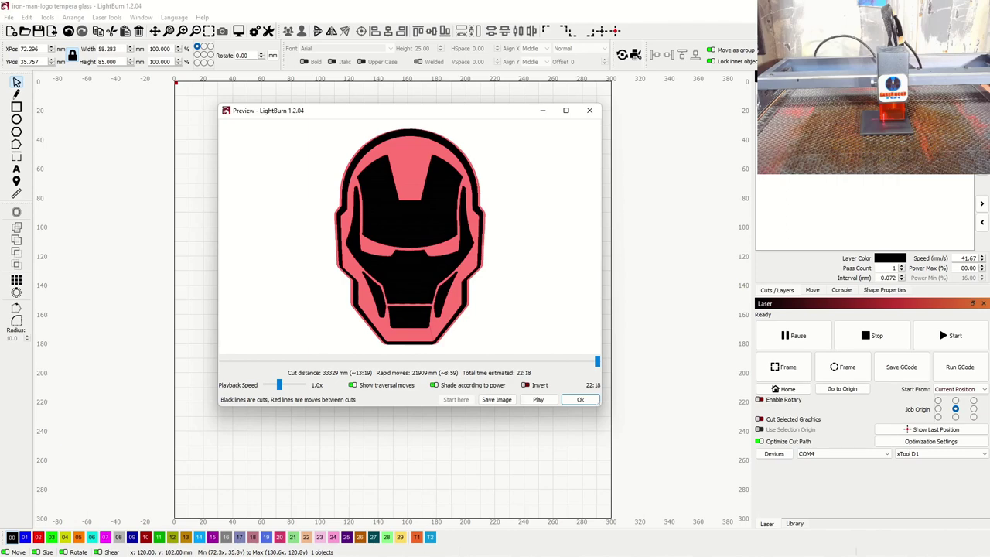
pyautogui.click(580, 400)
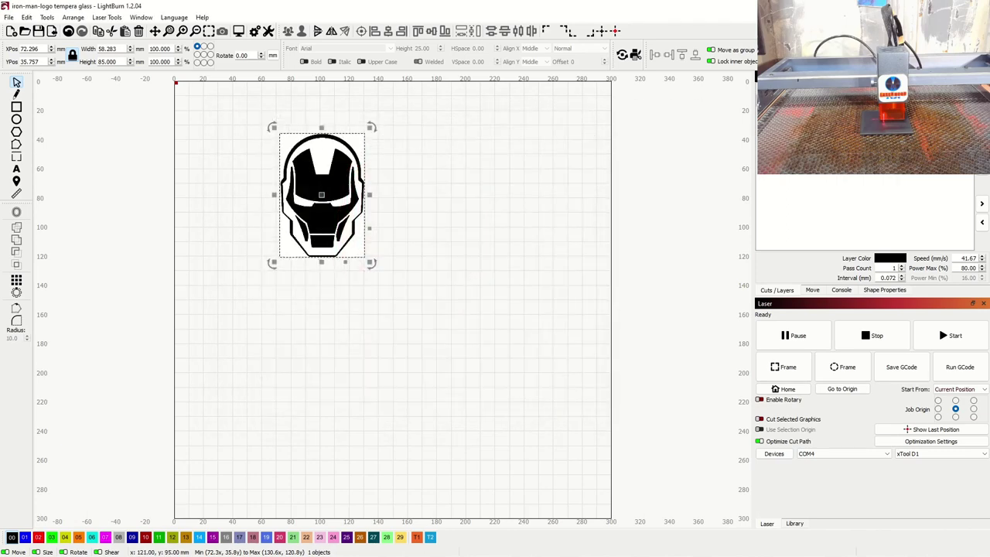
# Turn Fast Whitespace Scan back on in the device settings and set the image layer's speed to 4.2 mm/sec
pyautogui.click(269, 31)
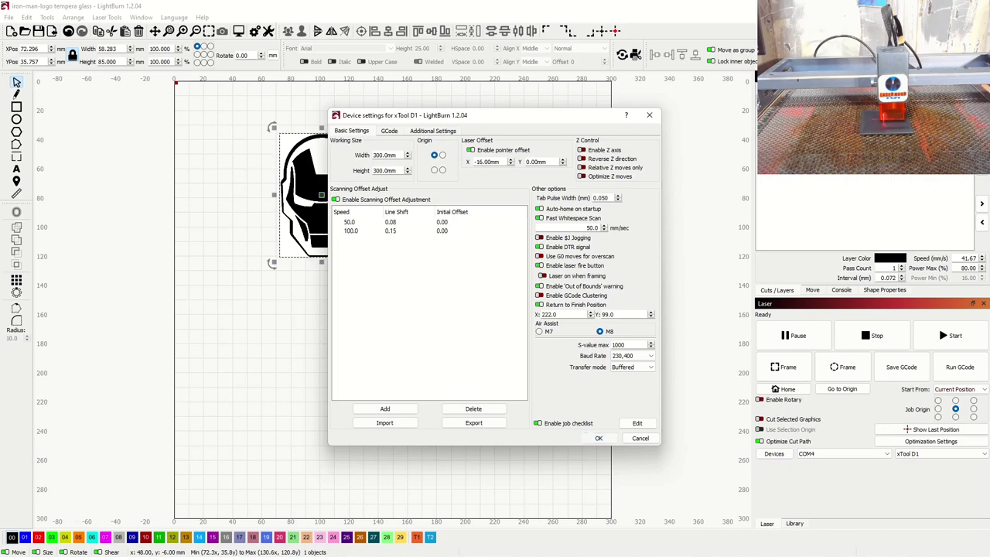
pyautogui.click(599, 437)
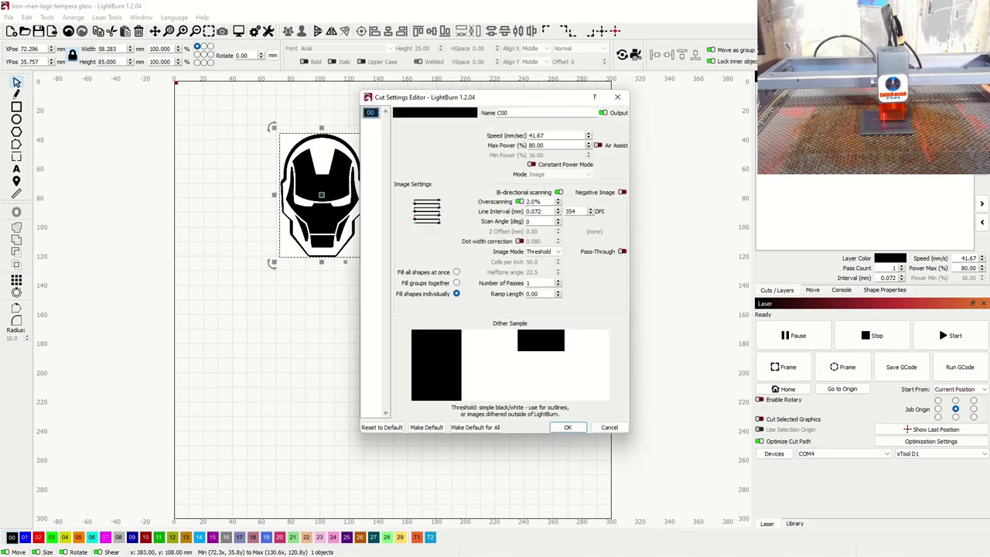
pyautogui.doubleClick(536, 135)
pyautogui.write('4.2')
pyautogui.press('Tab')
pyautogui.press('Return')
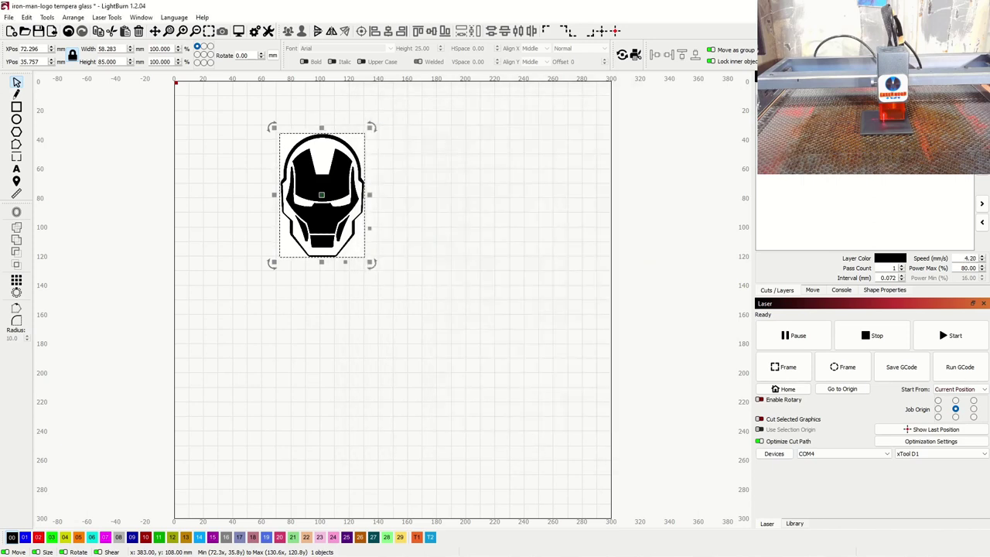
# Preview the Iron Man engraving at the slower layer speed to check its estimated time
pyautogui.rightClick(326, 230)
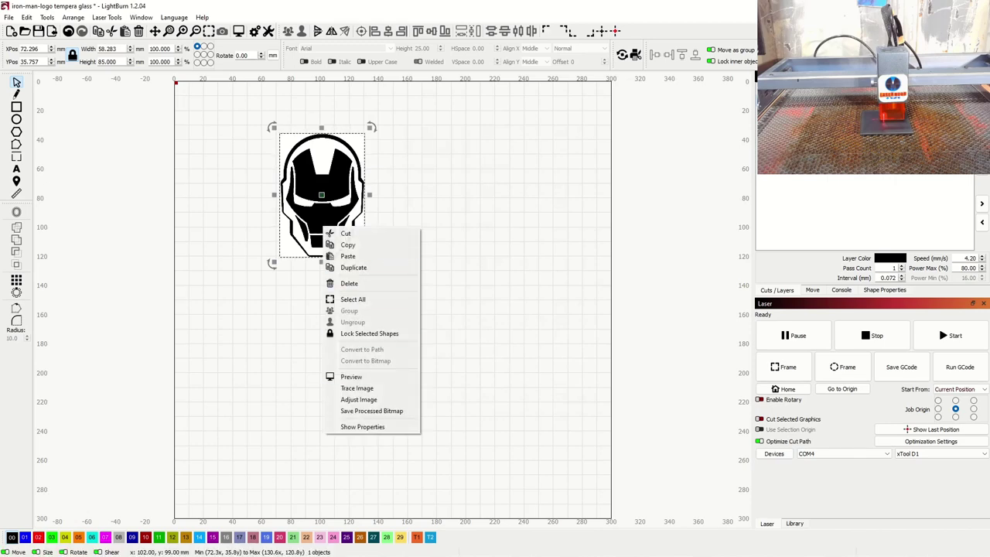
pyautogui.click(351, 377)
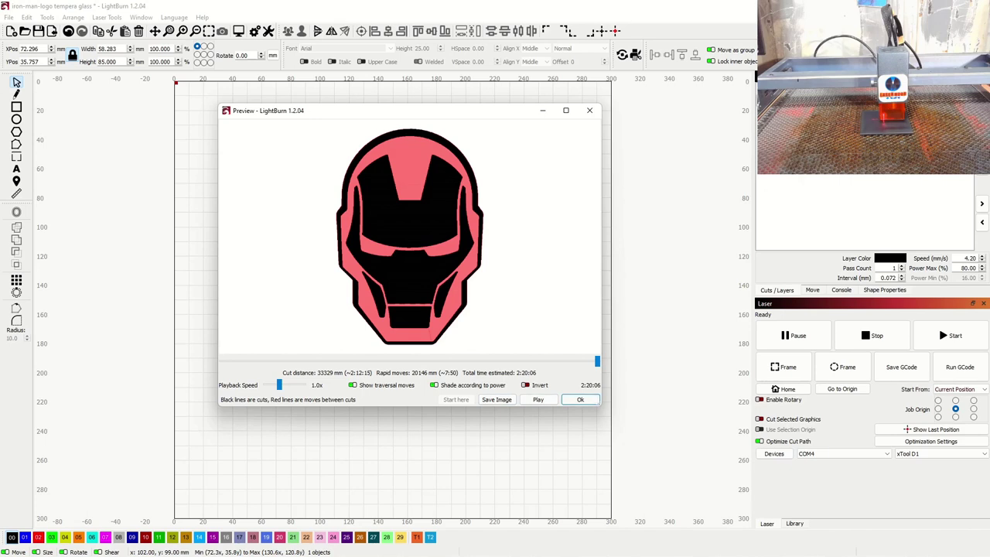
pyautogui.press('Return')
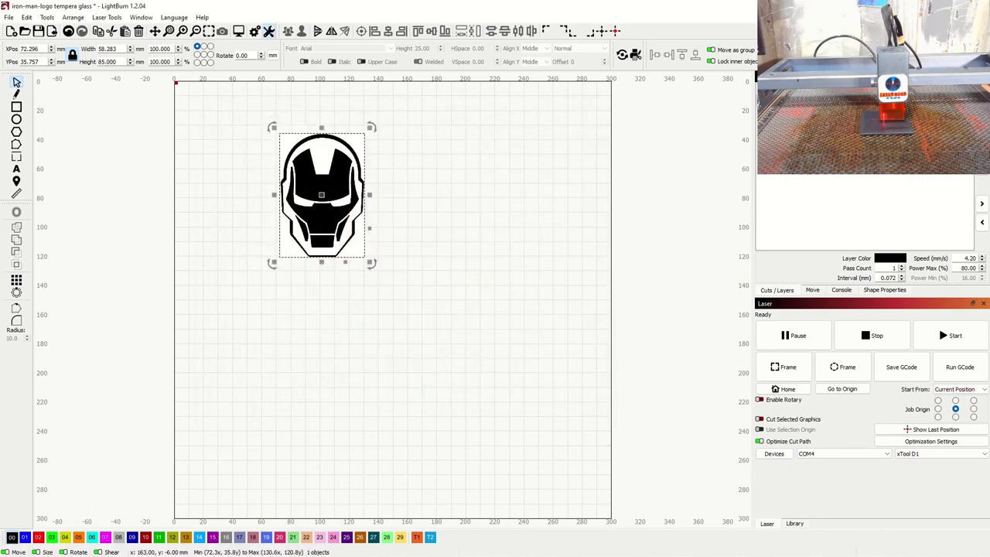
# Turn off Fast Whitespace Scan in the device settings and preview the slow engraving's estimated time
pyautogui.click(254, 31)
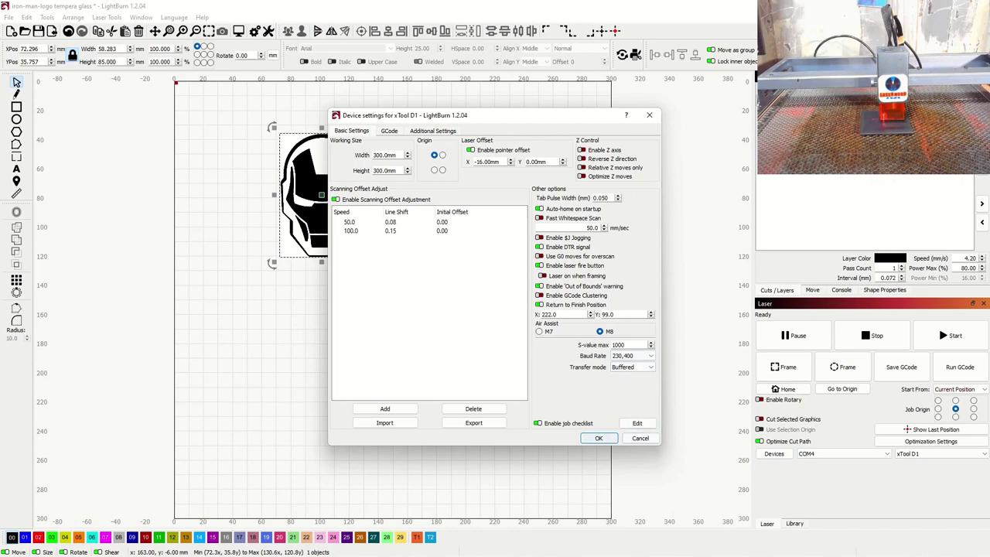
pyautogui.press('Return')
pyautogui.rightClick(341, 227)
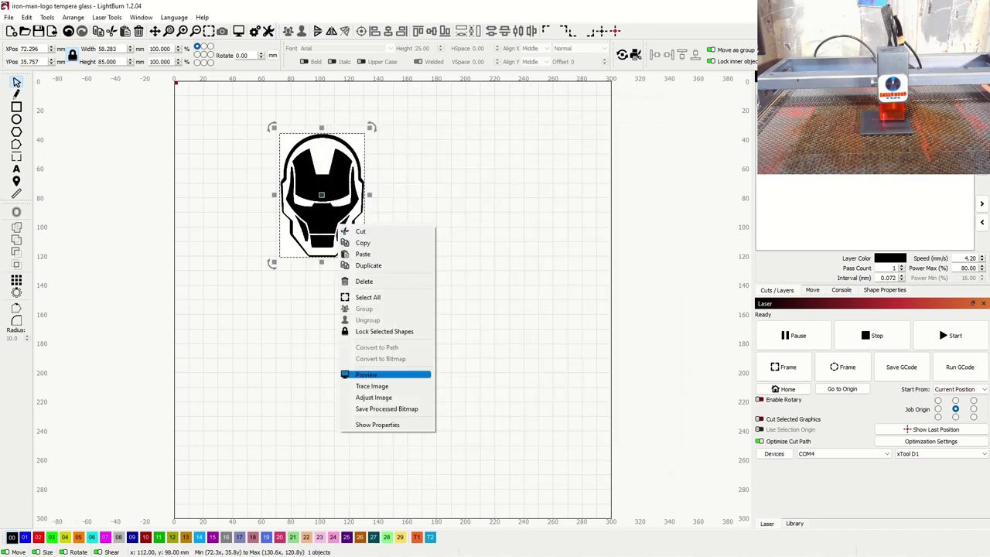
pyautogui.click(370, 375)
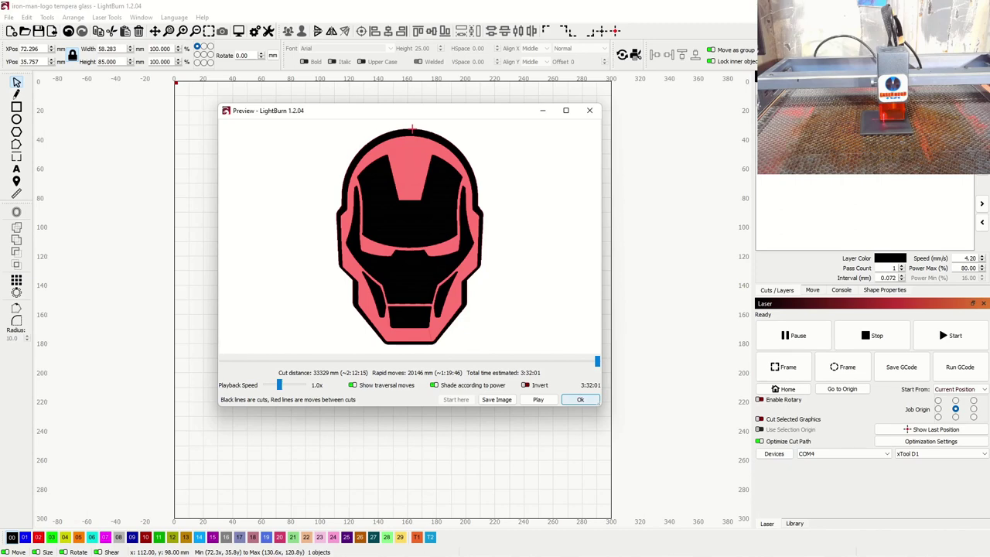
pyautogui.click(580, 399)
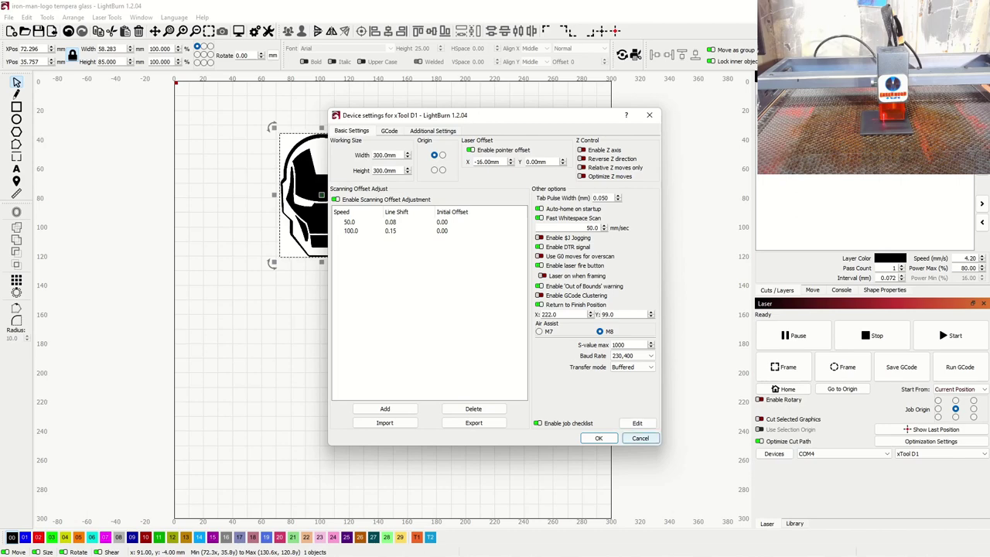
# Turn Fast Whitespace Scan back on in the device settings and set the image layer's speed to 41 mm/sec
pyautogui.click(598, 438)
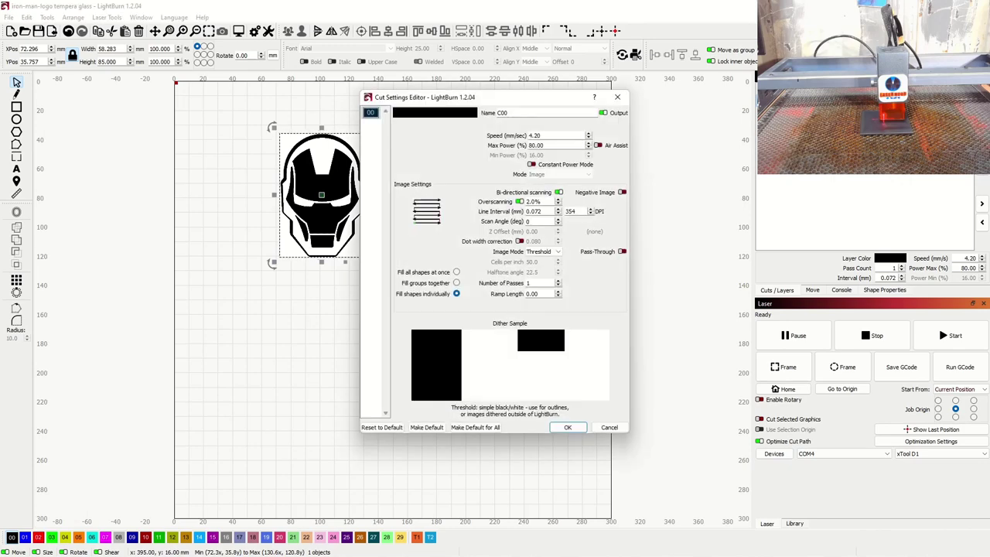
pyautogui.hotkey('ctrl', 'a')
pyautogui.write('41')
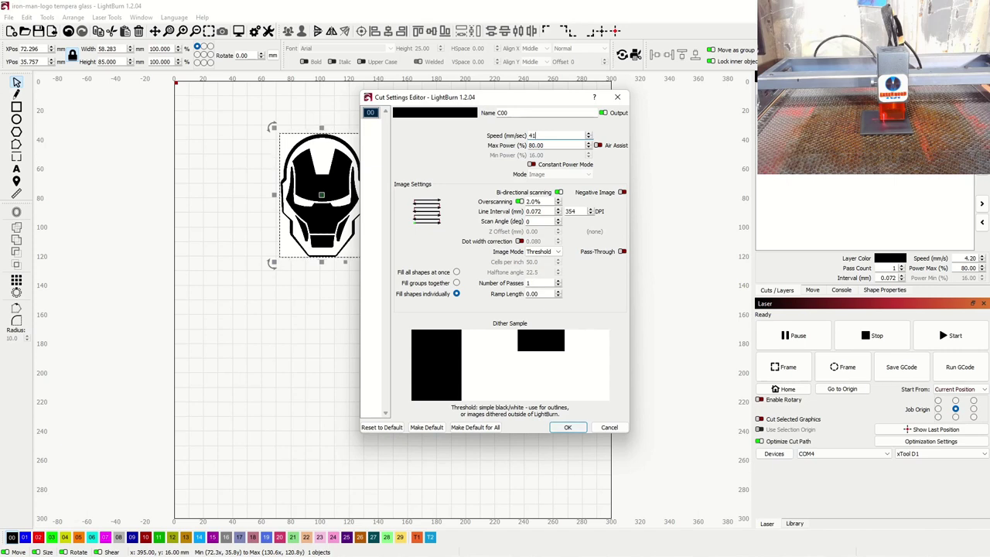
pyautogui.press('Return')
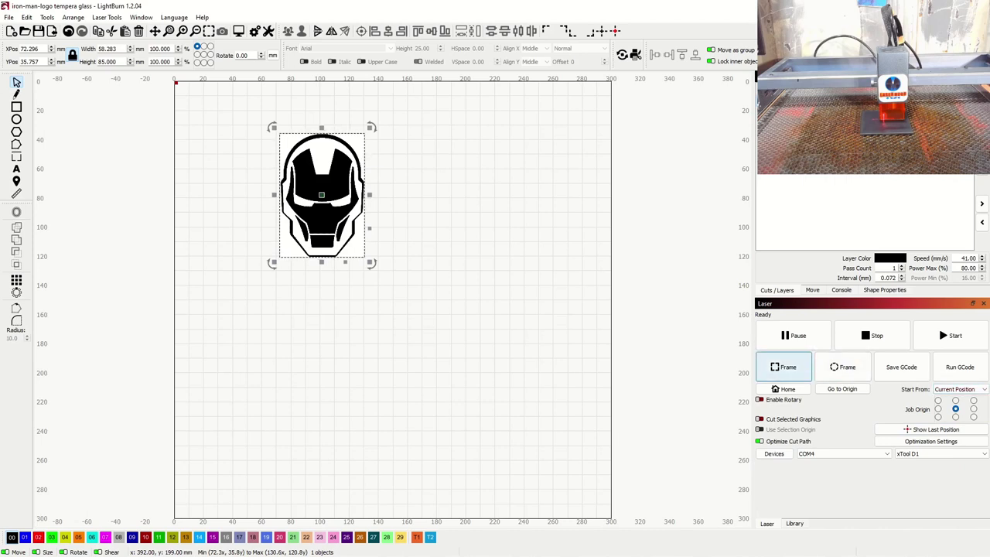
# Frame the Iron Man job's rectangular boundary twice with the laser head to check its placement
pyautogui.click(783, 368)
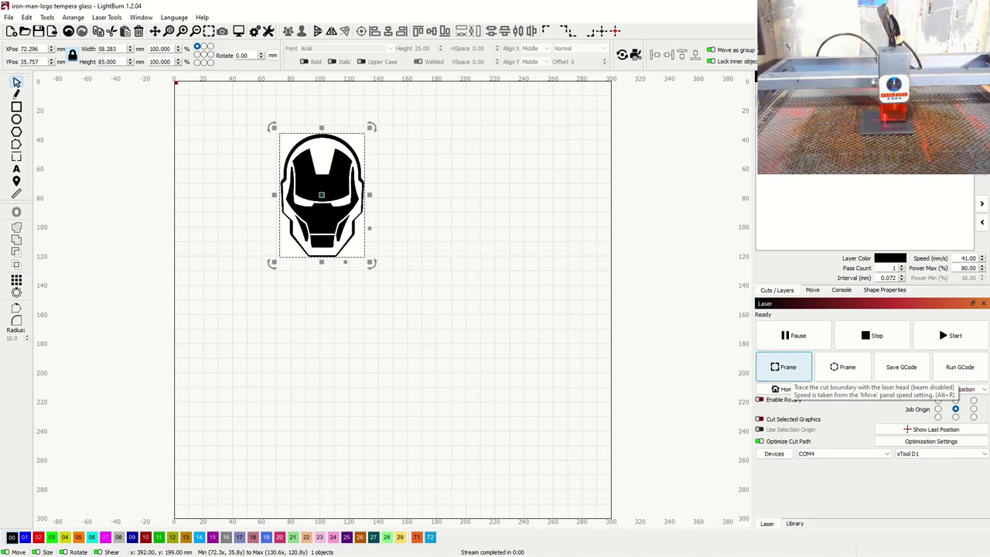
pyautogui.click(785, 368)
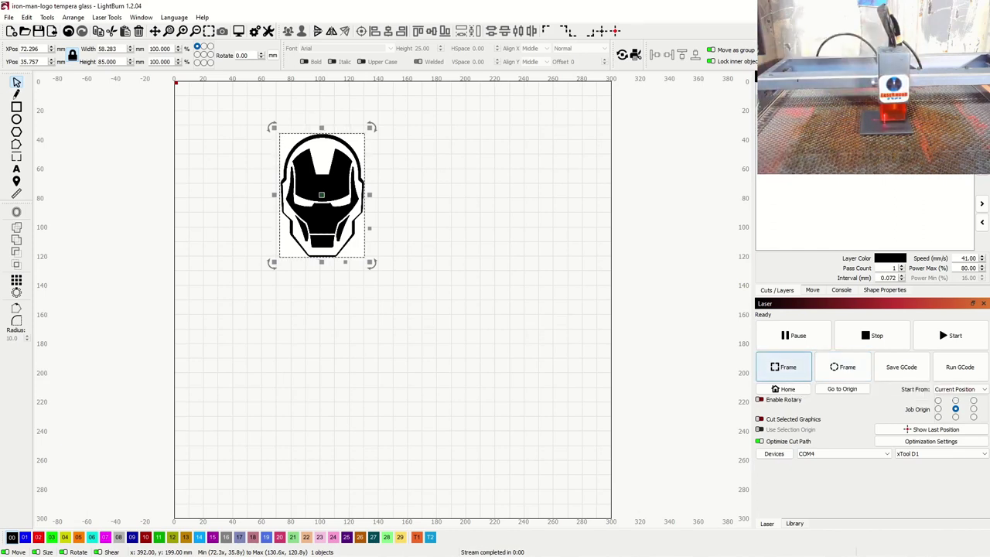